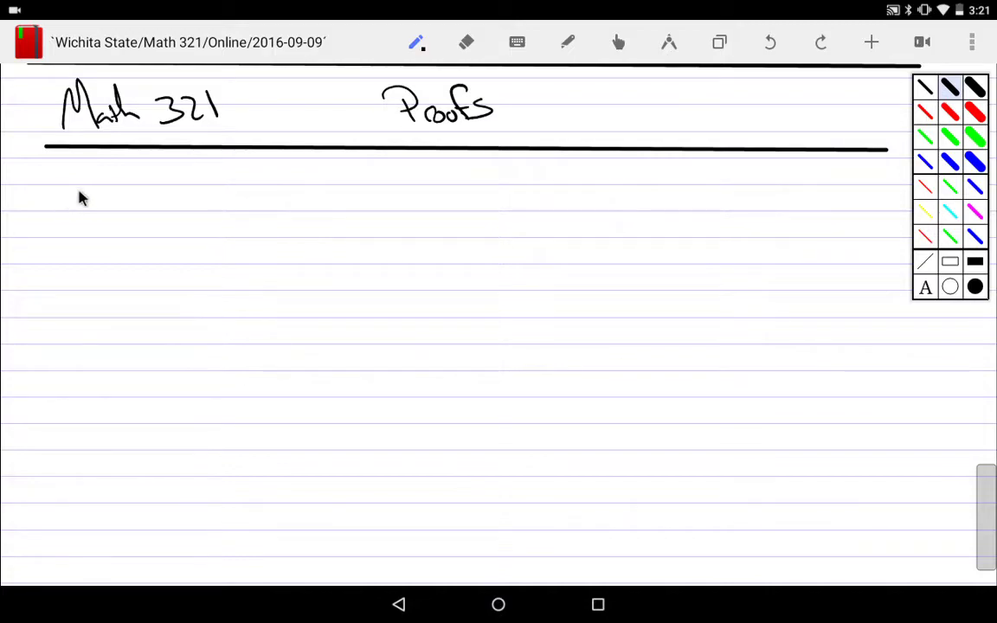
Handwrite 'Find' beneath the Math 321 / Proofs heading line.
mouse_move(48, 184)
mouse_down()
mouse_move(76, 207)
mouse_move(106, 204)
mouse_up()
Finish 'Find new things that are true' and write item 1 'Logical Equiv', fixing a miswritten word with Undo.
mouse_move(136, 192)
mouse_down()
mouse_move(243, 195)
mouse_move(250, 209)
mouse_move(254, 195)
mouse_move(300, 186)
mouse_move(341, 204)
mouse_move(401, 194)
mouse_move(508, 210)
mouse_up()
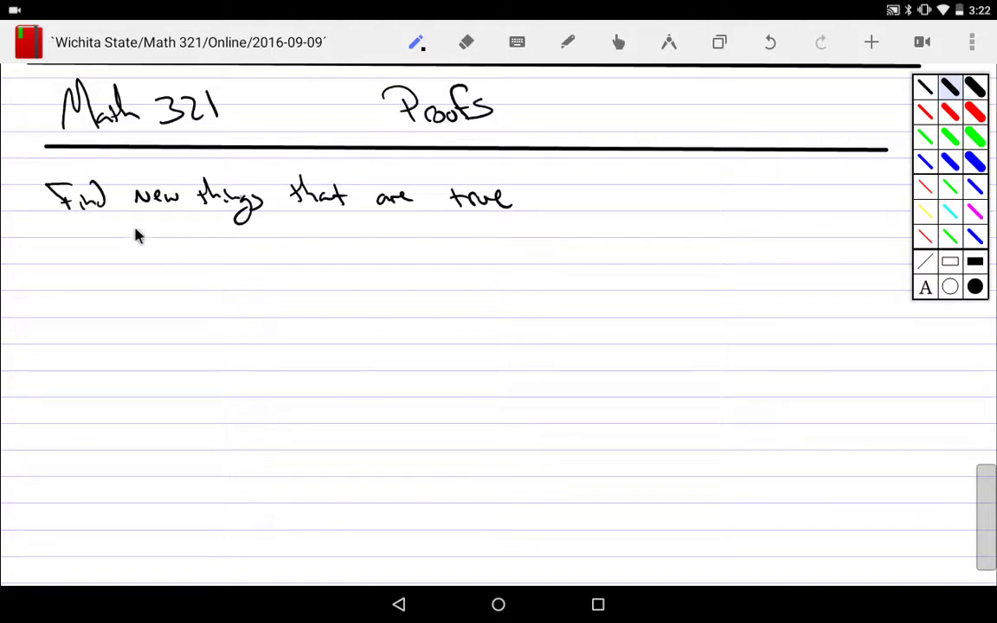
mouse_move(121, 233)
mouse_down()
mouse_move(178, 257)
mouse_move(205, 249)
mouse_move(196, 264)
mouse_move(222, 250)
mouse_move(327, 256)
mouse_up()
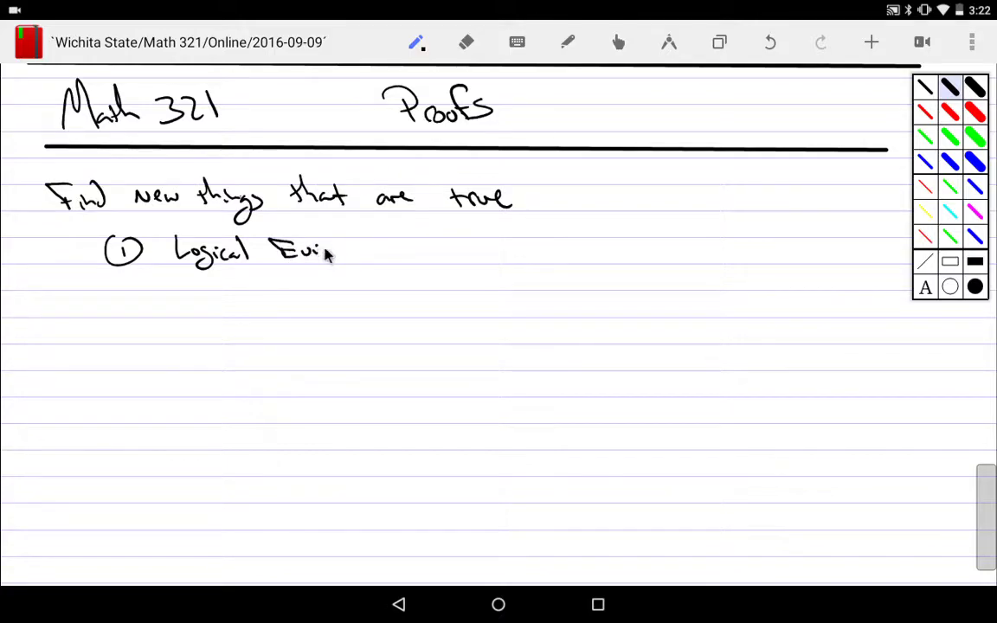
click(767, 45)
click(769, 43)
mouse_move(299, 250)
mouse_down()
mouse_move(308, 270)
mouse_move(334, 257)
mouse_up()
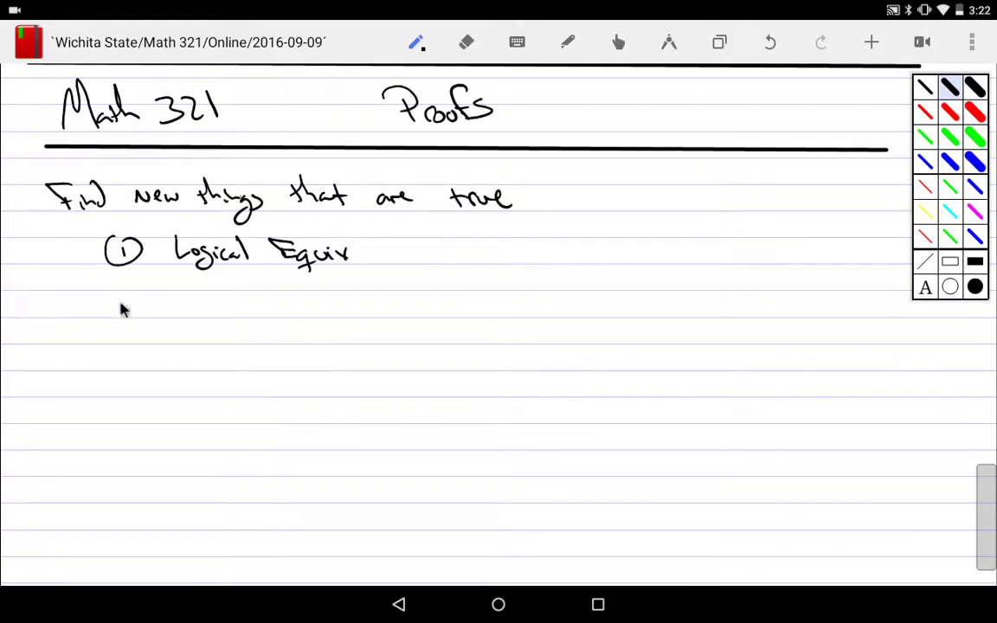
Write item 2 'Rules of Inference', then bracket both items and label them 'use'.
mouse_move(122, 307)
mouse_down()
mouse_move(194, 302)
mouse_move(203, 310)
mouse_move(210, 298)
mouse_move(262, 310)
mouse_move(264, 295)
mouse_move(323, 297)
mouse_up()
mouse_move(311, 299)
mouse_down()
mouse_move(351, 296)
mouse_move(365, 314)
mouse_move(372, 304)
mouse_move(430, 303)
mouse_up()
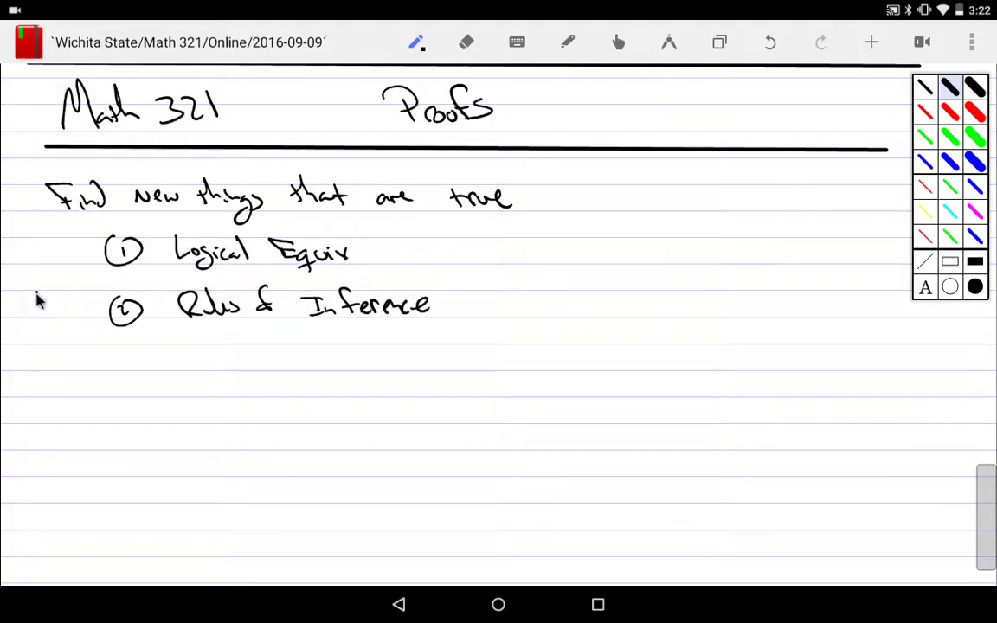
drag(36, 288, 50, 296)
mouse_move(59, 286)
mouse_down()
mouse_move(52, 300)
mouse_move(75, 288)
mouse_up()
drag(72, 236, 108, 231)
drag(84, 234, 91, 328)
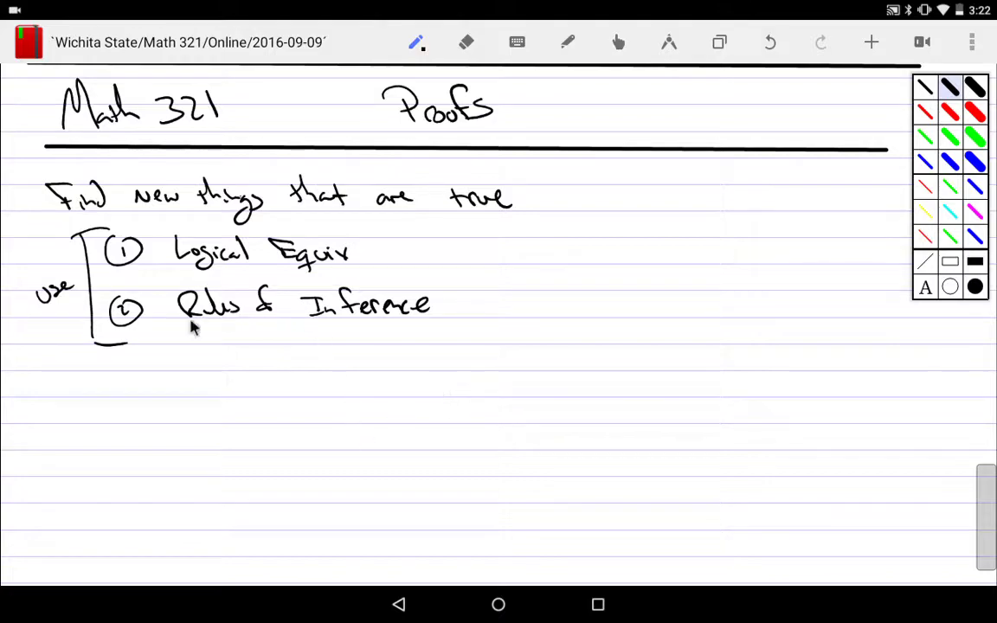
click(925, 263)
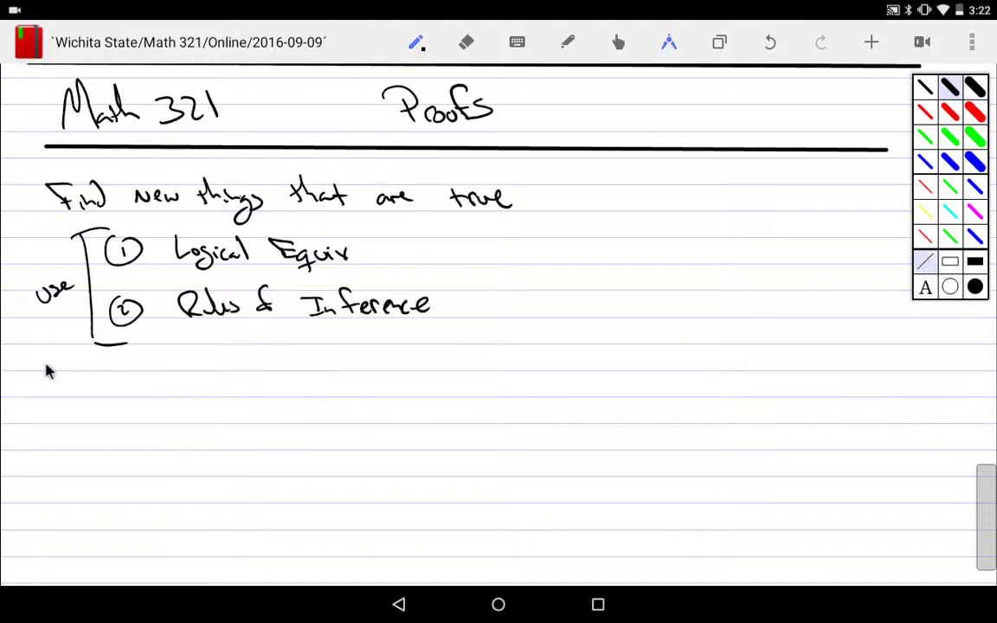
Draw a horizontal rule and write 'Types of stuff to show to be true?' below it.
drag(46, 364, 925, 363)
click(924, 264)
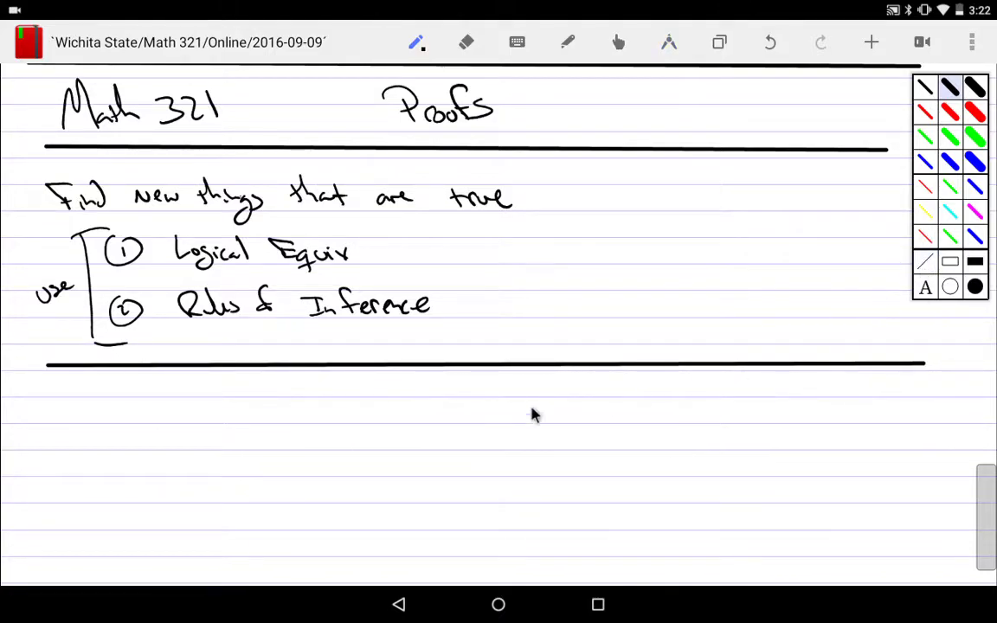
mouse_move(45, 407)
mouse_down()
mouse_move(192, 415)
mouse_move(224, 408)
mouse_move(215, 391)
mouse_move(241, 408)
mouse_move(384, 414)
mouse_move(299, 442)
mouse_move(446, 416)
mouse_move(618, 407)
mouse_move(611, 392)
mouse_move(638, 419)
mouse_up()
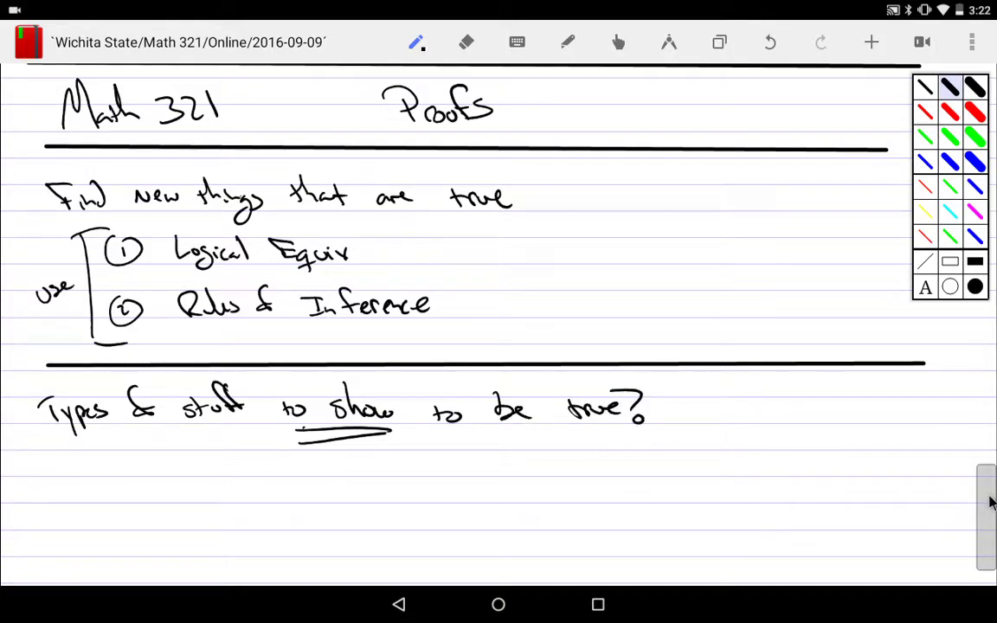
Circle 'to show' and arrow it to 'proof (Math. argument)'.
scroll(993, 500, down, 2)
drag(329, 301, 372, 305)
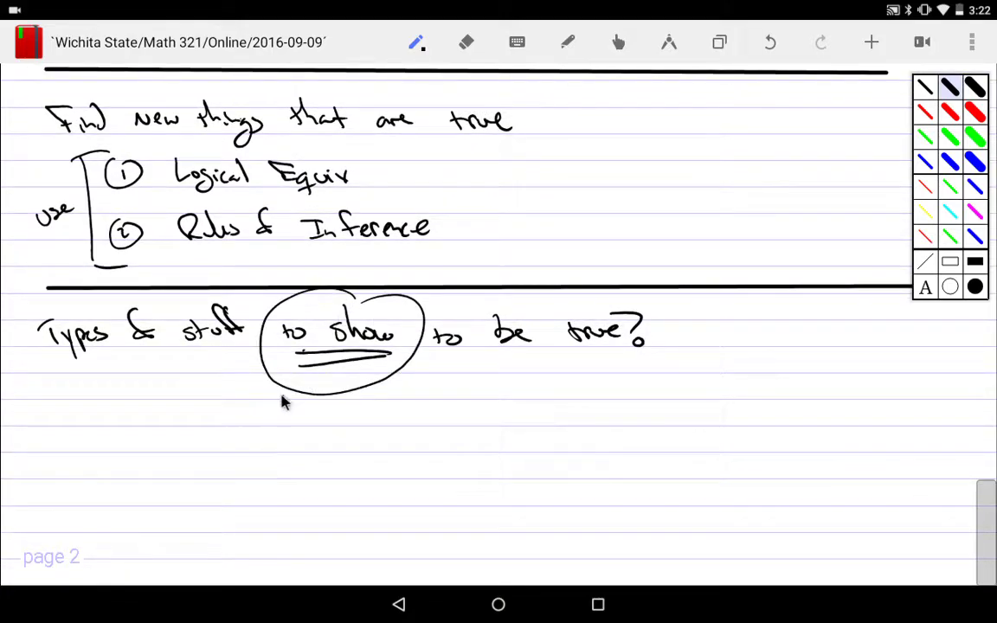
drag(283, 401, 287, 405)
mouse_move(126, 437)
mouse_down()
mouse_move(191, 443)
mouse_move(197, 431)
mouse_move(229, 455)
mouse_move(278, 441)
mouse_move(422, 436)
mouse_move(433, 449)
mouse_up()
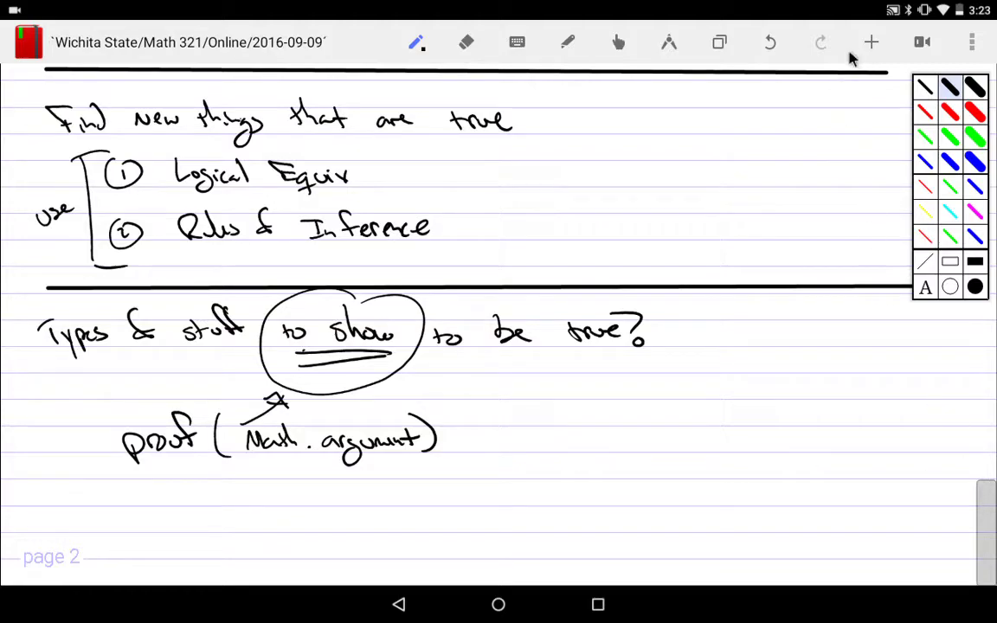
click(871, 44)
On page 3, write and underline 'Conjecture:' followed by 'statement we think may be true'.
mouse_move(984, 450)
mouse_down()
mouse_move(984, 392)
mouse_move(974, 441)
mouse_up()
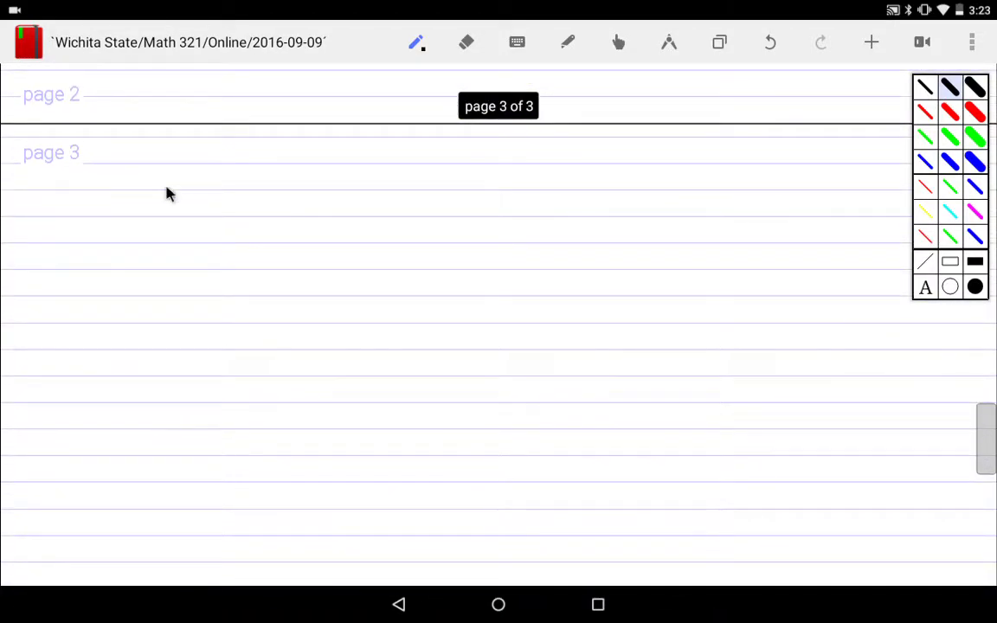
mouse_move(87, 176)
mouse_down()
mouse_move(133, 184)
mouse_move(132, 173)
mouse_move(148, 186)
mouse_move(157, 161)
mouse_move(204, 185)
mouse_up()
drag(98, 207, 213, 200)
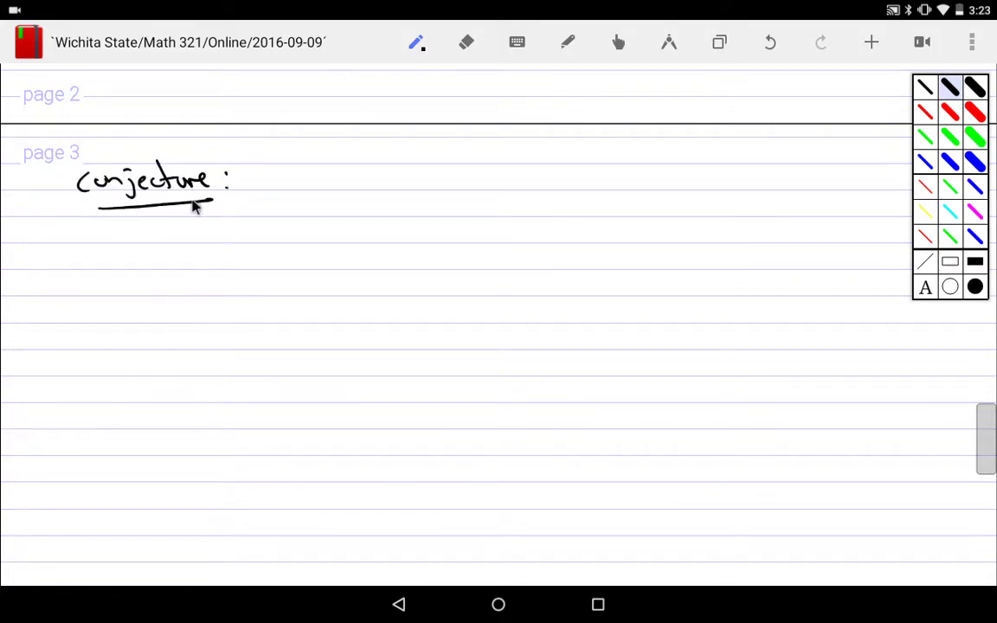
mouse_move(301, 172)
mouse_down()
mouse_move(286, 194)
mouse_move(311, 195)
mouse_up()
drag(300, 179, 320, 176)
mouse_move(332, 182)
mouse_down()
mouse_move(366, 185)
mouse_move(400, 170)
mouse_move(490, 179)
mouse_up()
mouse_move(514, 174)
mouse_down()
mouse_move(519, 185)
mouse_move(630, 184)
mouse_move(640, 201)
mouse_up()
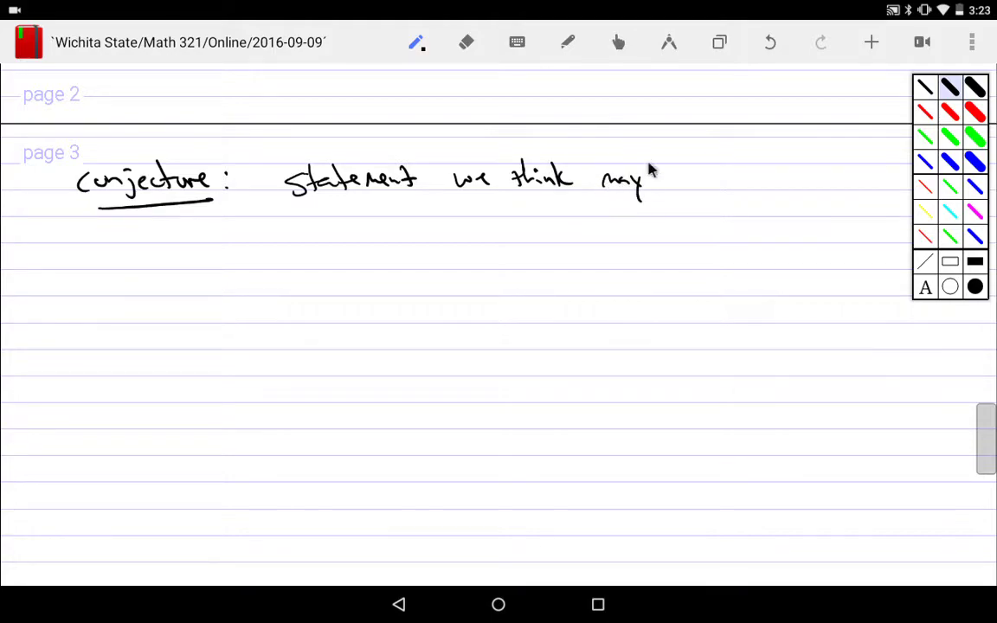
mouse_move(653, 160)
mouse_down()
mouse_move(673, 186)
mouse_move(773, 180)
mouse_up()
Add the line 'Once you show it to be true (change its name)' and start an underlined label below.
drag(101, 258, 149, 258)
drag(189, 253, 199, 262)
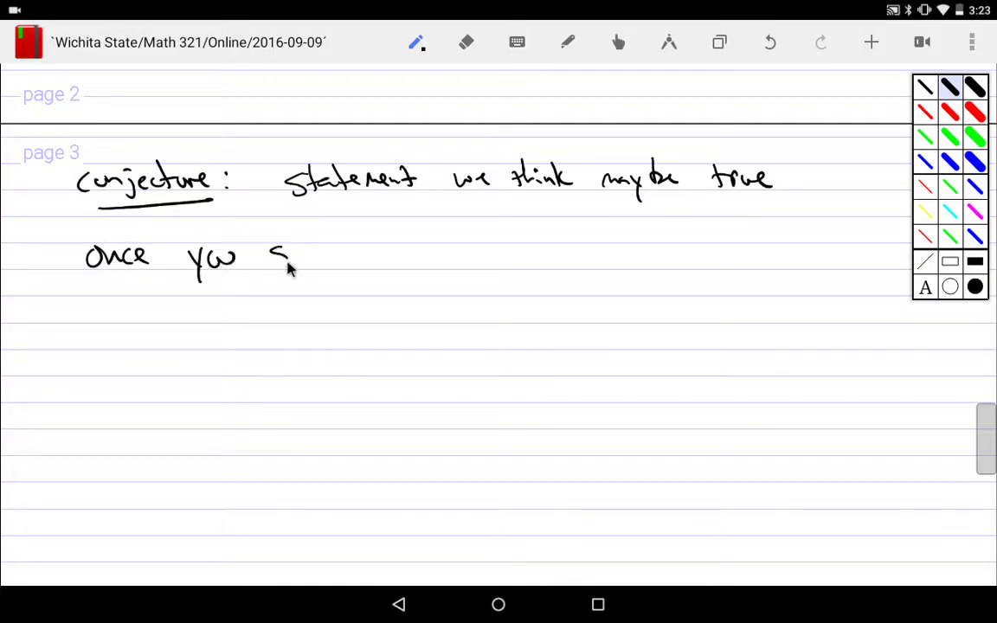
drag(288, 267, 370, 267)
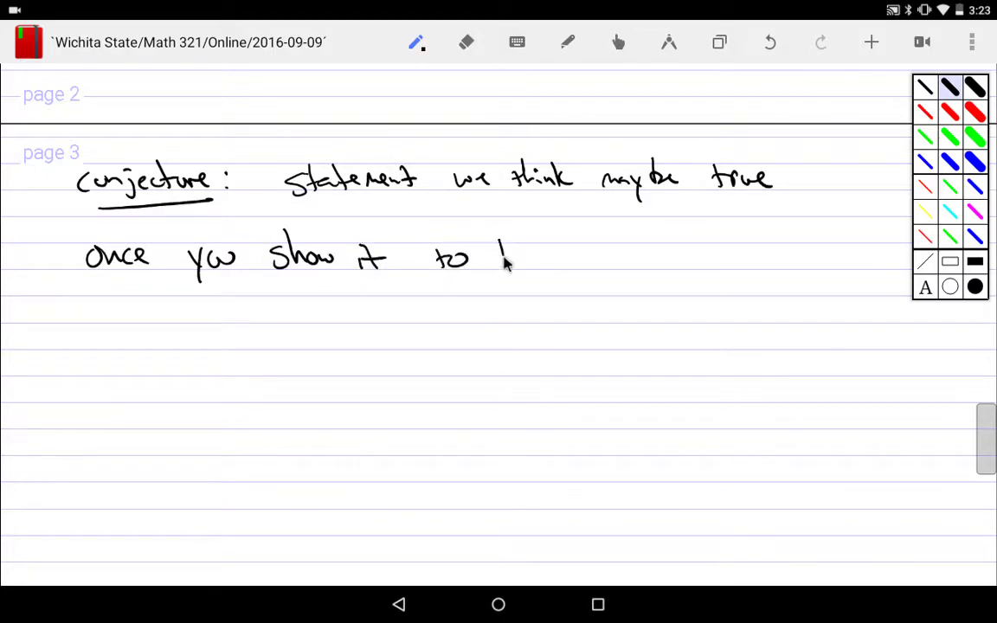
mouse_move(503, 260)
mouse_down()
mouse_move(538, 251)
mouse_move(592, 256)
mouse_up()
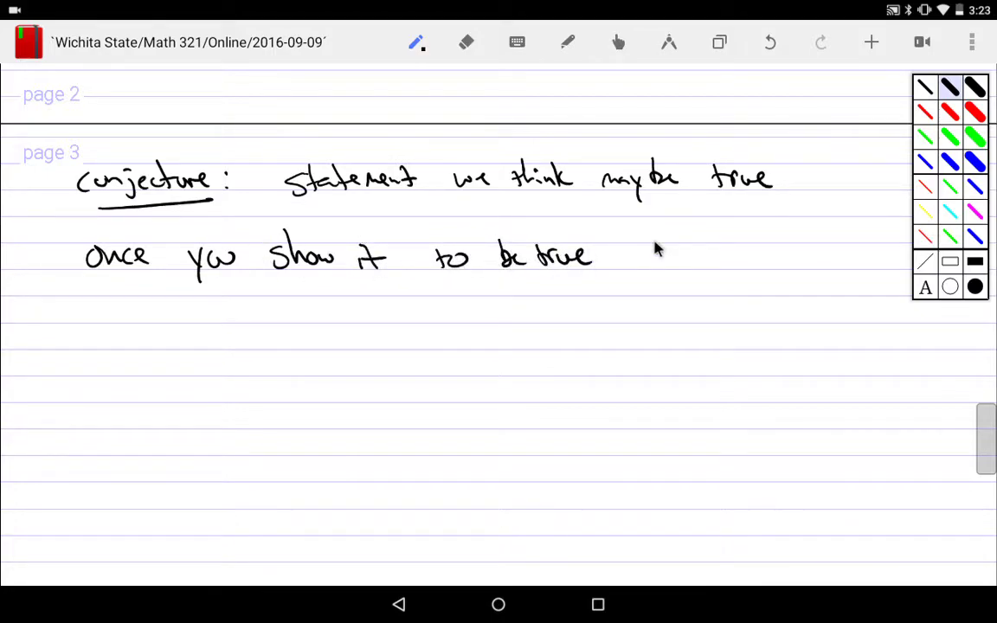
mouse_move(648, 237)
mouse_down()
mouse_move(659, 256)
mouse_move(789, 268)
mouse_move(866, 258)
mouse_move(868, 275)
mouse_up()
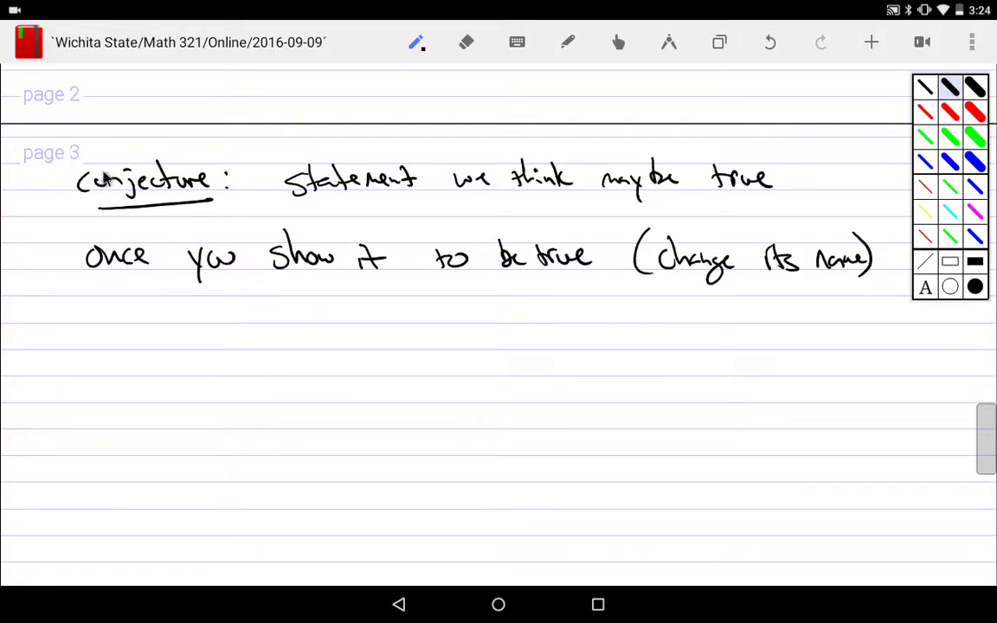
mouse_move(137, 335)
mouse_down()
mouse_move(178, 336)
mouse_move(185, 358)
mouse_up()
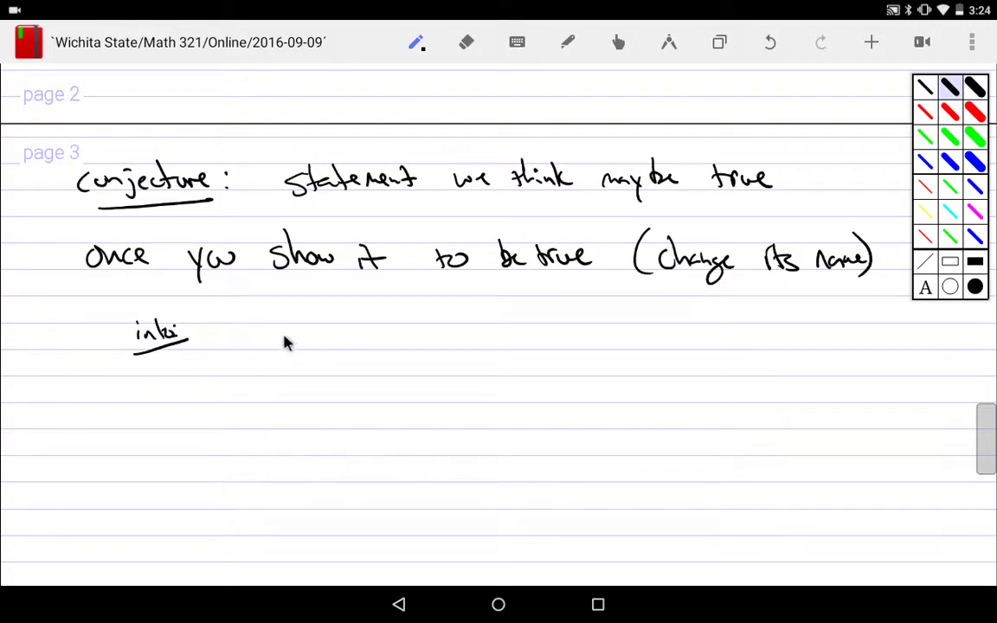
Write 'Fact,' and 'Proposition' beside the label, circling Proposition and adding an arrow.
mouse_move(270, 317)
mouse_down()
mouse_move(289, 335)
mouse_move(339, 346)
mouse_up()
mouse_move(383, 343)
mouse_down()
mouse_move(435, 328)
mouse_move(474, 339)
mouse_up()
mouse_move(388, 303)
mouse_down()
mouse_move(350, 328)
mouse_move(491, 345)
mouse_move(394, 303)
mouse_up()
mouse_move(502, 327)
mouse_down()
mouse_move(547, 317)
mouse_move(599, 332)
mouse_up()
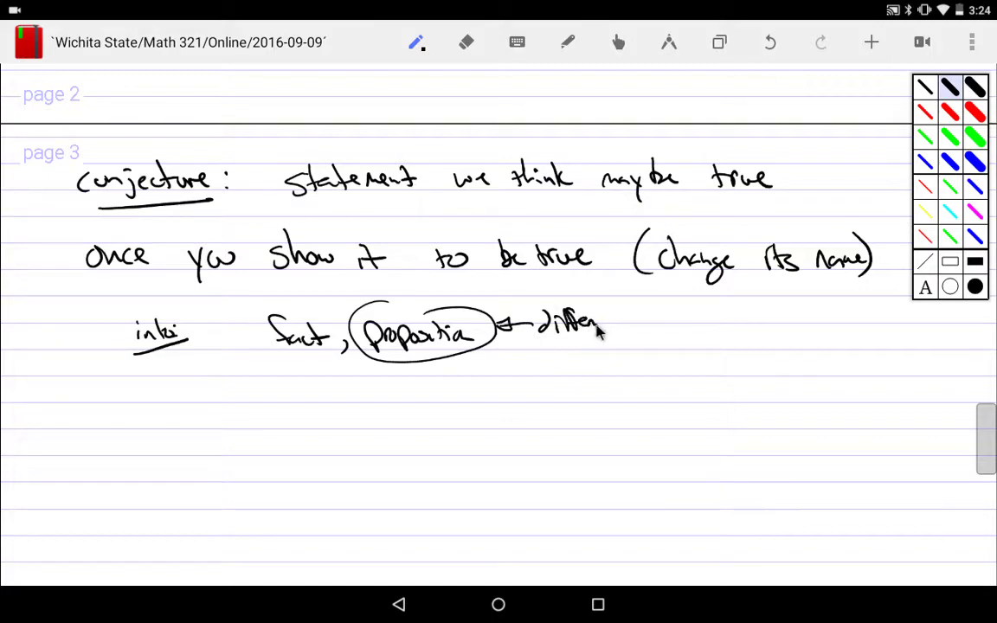
Write the note 'different meaning than our old…', redoing the end of 'different' after Undo.
click(769, 45)
click(769, 45)
mouse_move(575, 322)
mouse_down()
mouse_move(655, 334)
mouse_move(701, 326)
mouse_move(703, 352)
mouse_move(712, 338)
mouse_move(768, 334)
mouse_move(922, 339)
mouse_up()
click(932, 343)
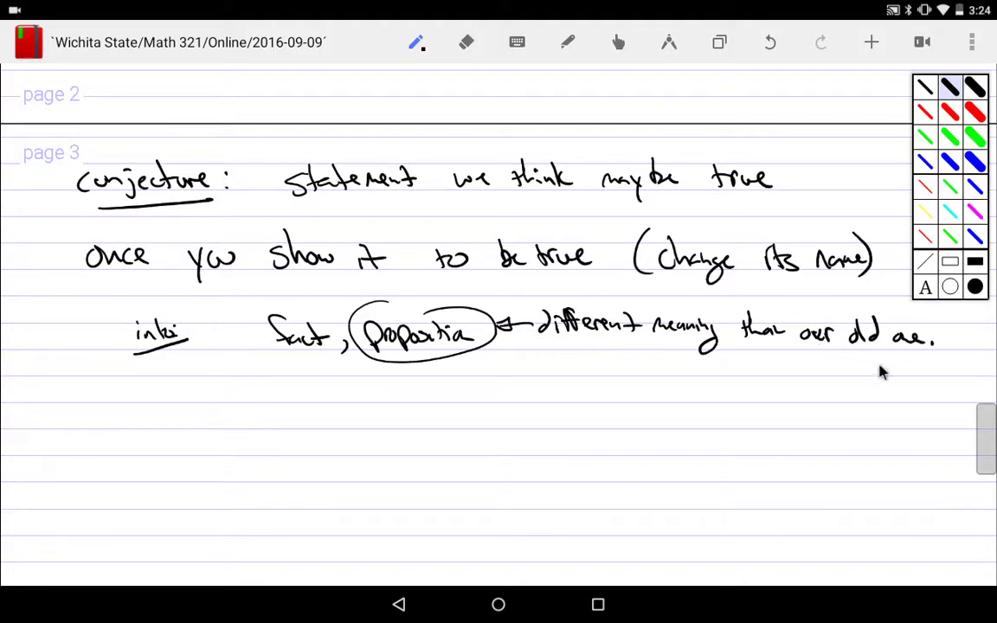
scroll(883, 381, down, 2)
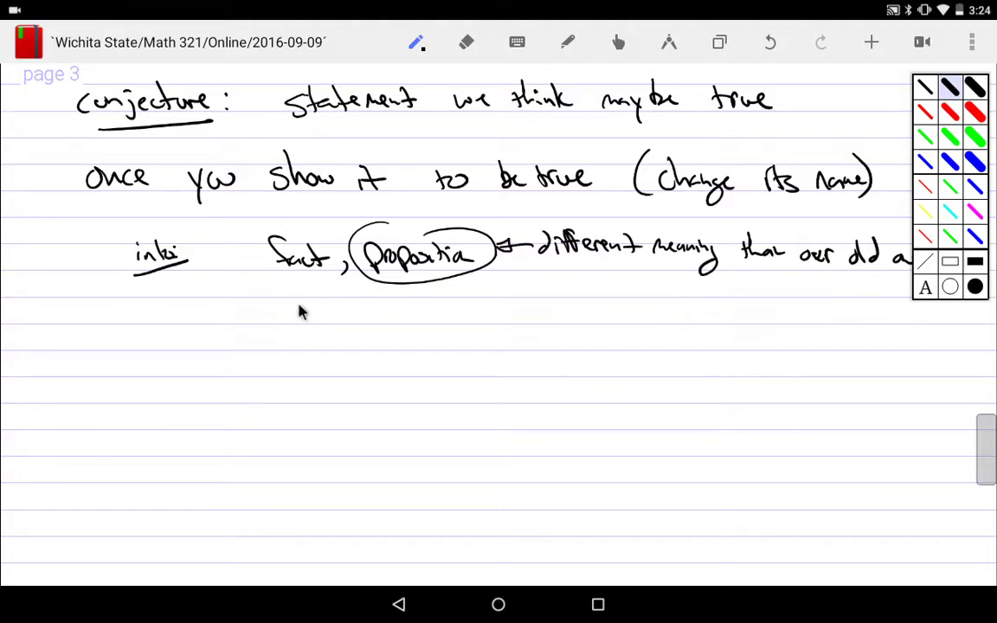
Stack 'or lemma', 'or theorem' and 'or corollary' under 'Fact,', undoing a stray arrowhead.
mouse_move(298, 300)
mouse_down()
mouse_move(324, 319)
mouse_move(368, 319)
mouse_up()
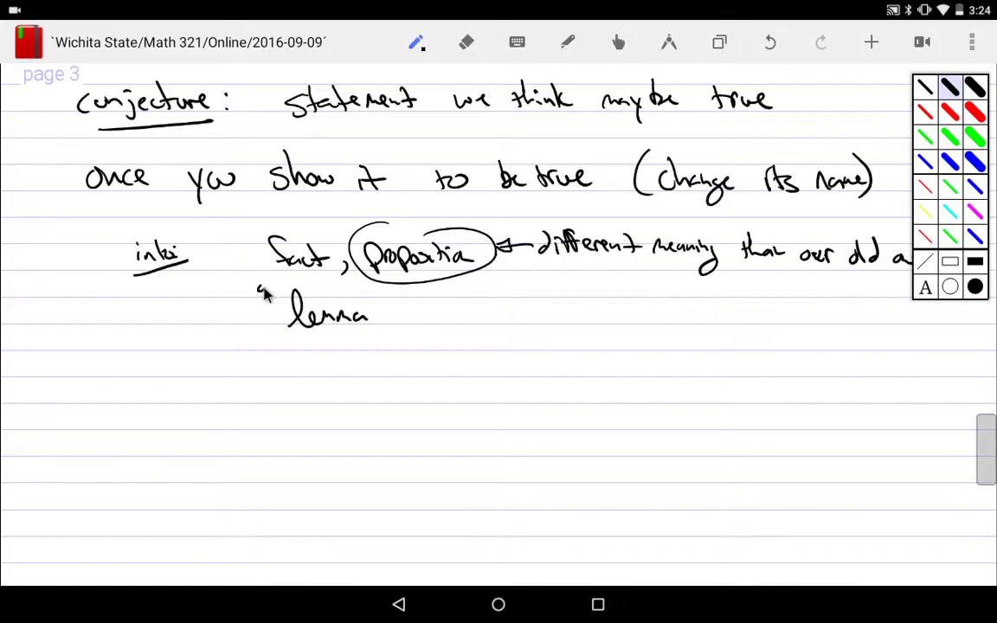
drag(264, 294, 275, 287)
drag(304, 363, 397, 364)
mouse_move(272, 393)
mouse_down()
mouse_move(339, 425)
mouse_move(387, 414)
mouse_move(410, 440)
mouse_up()
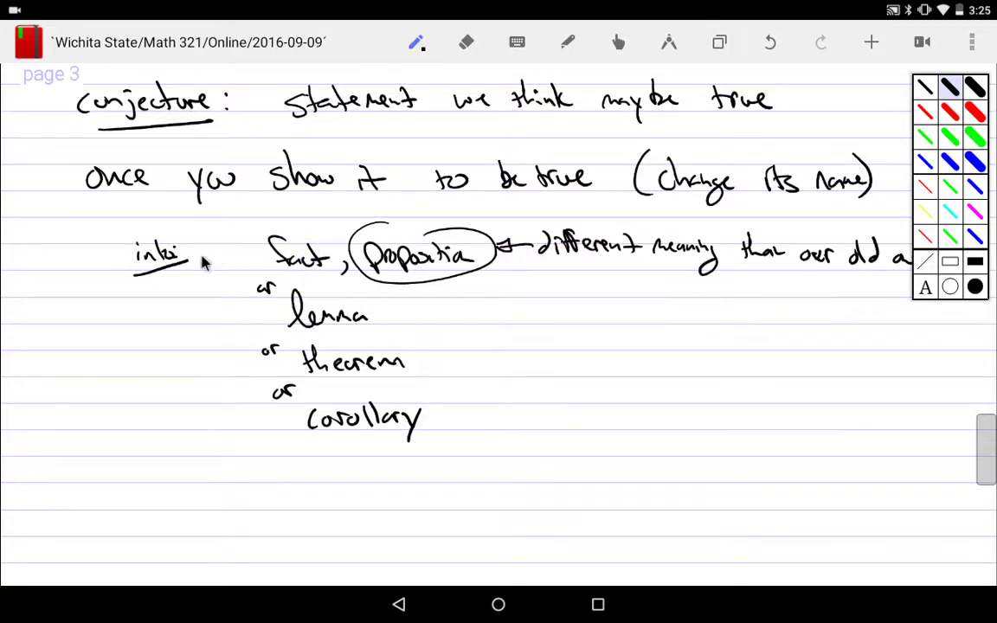
drag(227, 249, 230, 268)
click(768, 43)
Remove the stray dash and arrow 'theorem' to the note 'important new truth, call it this'.
click(769, 42)
drag(474, 360, 437, 359)
mouse_move(505, 365)
mouse_down()
mouse_move(543, 357)
mouse_move(564, 367)
mouse_move(577, 354)
mouse_move(678, 369)
mouse_move(699, 364)
mouse_move(711, 344)
mouse_move(731, 365)
mouse_move(794, 362)
mouse_move(806, 372)
mouse_move(820, 359)
mouse_move(862, 367)
mouse_move(867, 352)
mouse_move(900, 376)
mouse_up()
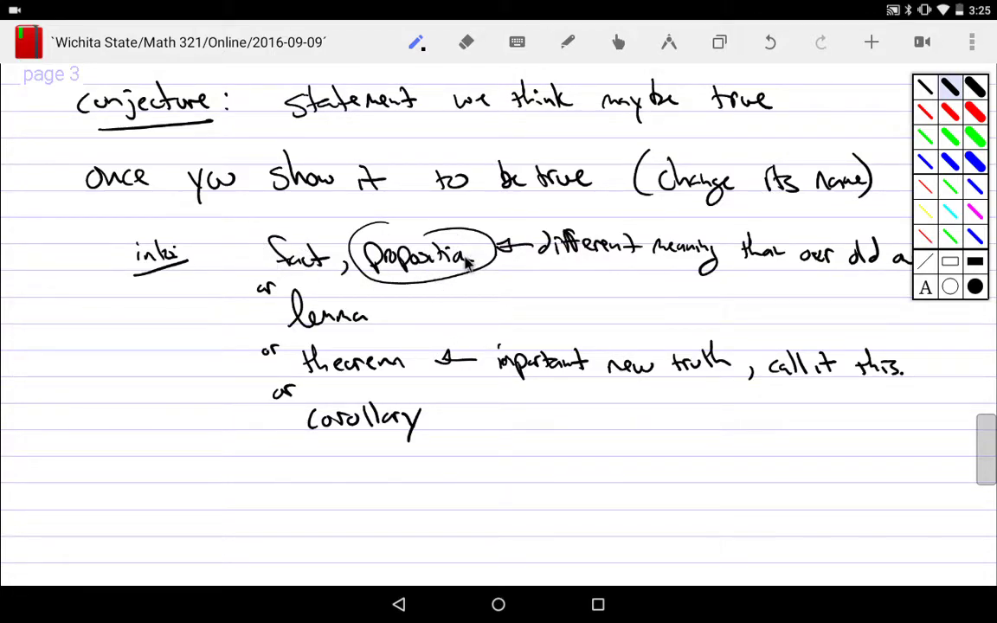
Finish 'Proposition', draw a lemma-to-theorem arrow, and scroll up to page 1's ¬E argument.
drag(466, 258, 475, 258)
drag(384, 315, 396, 345)
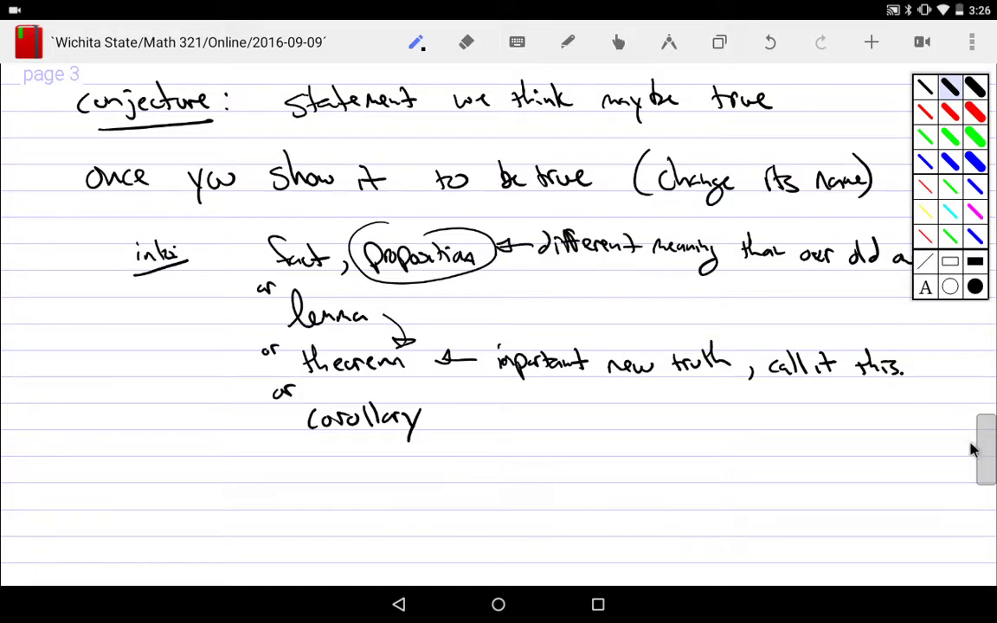
drag(971, 448, 996, 138)
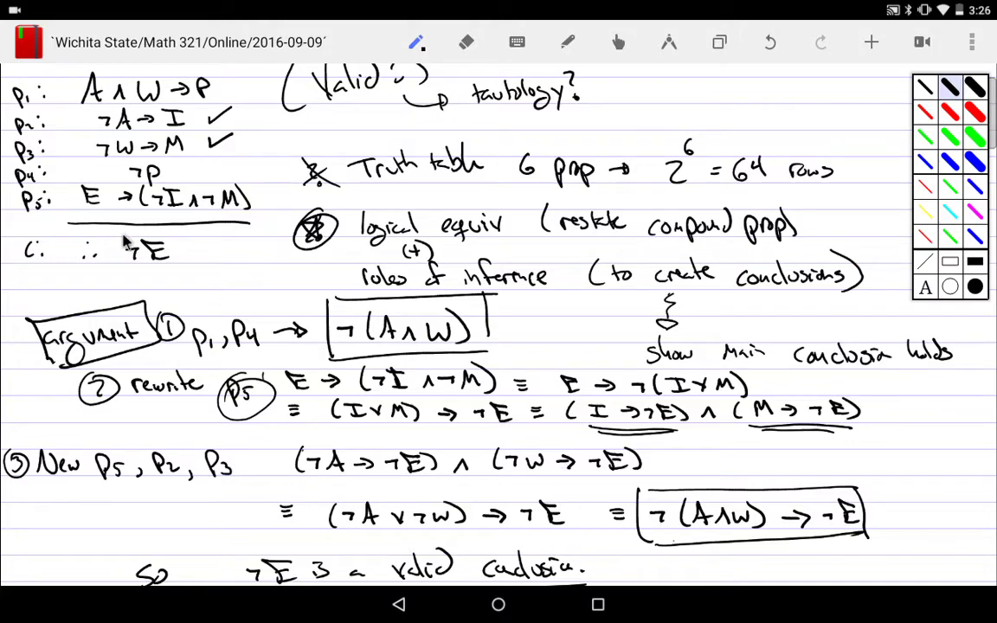
Box the ¬E conclusion, undo the box, and scroll back down to page 3.
mouse_move(115, 232)
mouse_down()
mouse_move(117, 278)
mouse_move(114, 232)
mouse_move(197, 260)
mouse_move(121, 283)
mouse_up()
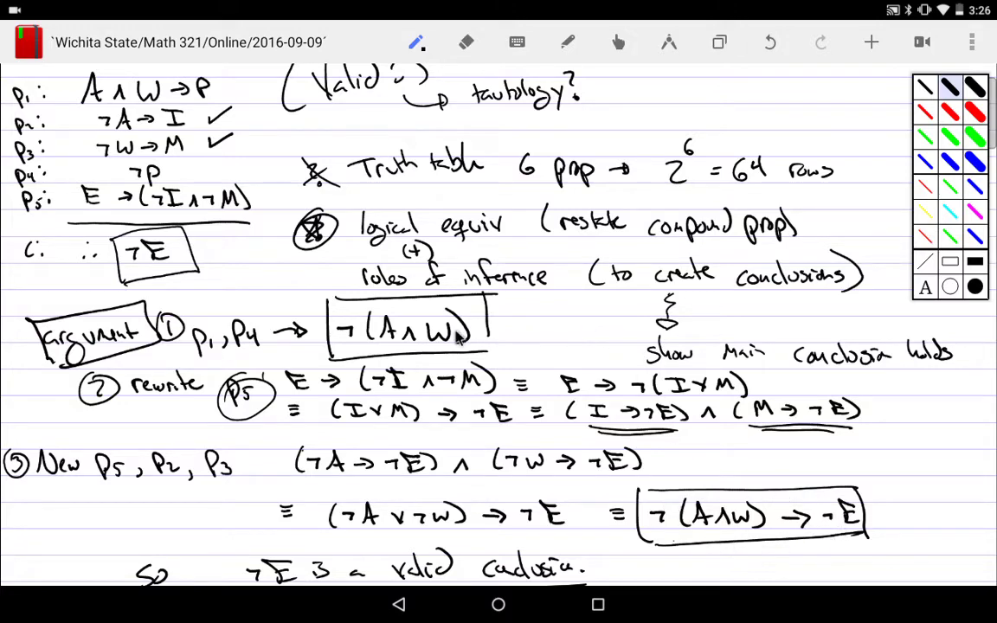
click(772, 43)
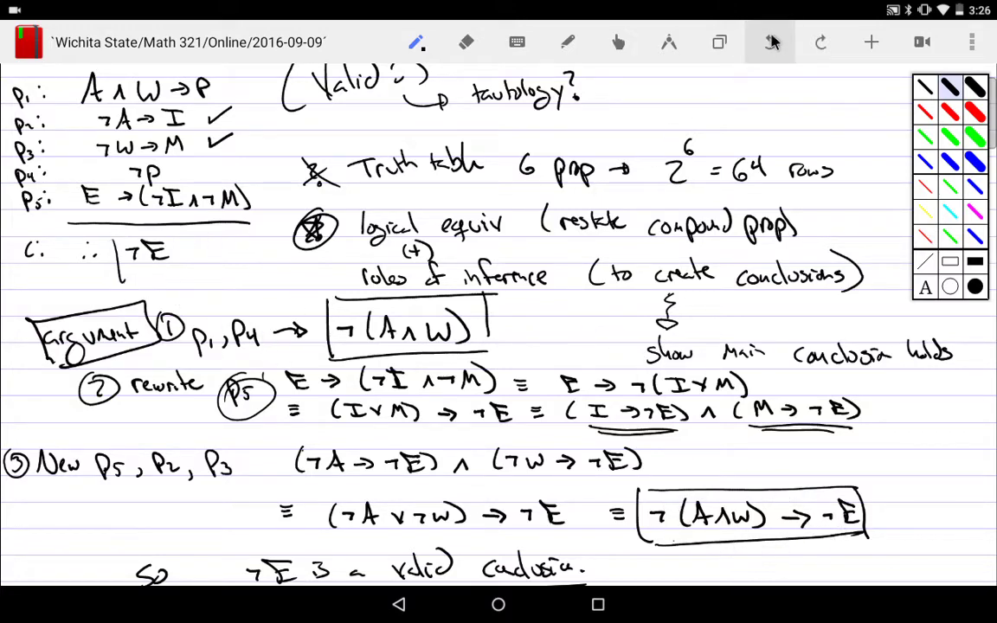
drag(989, 139, 982, 479)
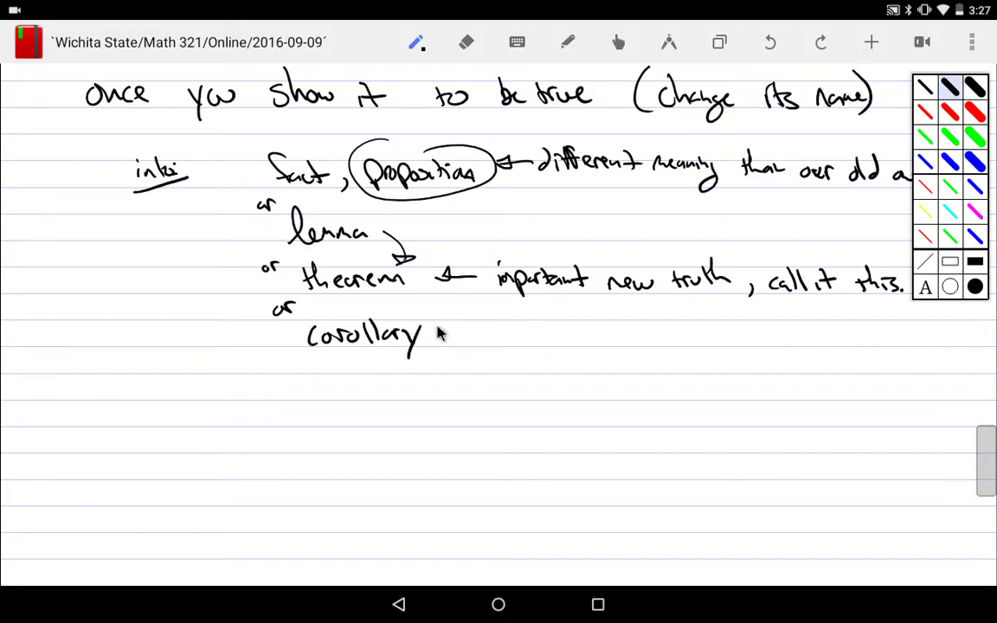
Draw a curved arrow from corollary up to theorem, glance at page 1, and return to page 3.
mouse_move(432, 327)
mouse_down()
mouse_move(408, 290)
mouse_move(409, 303)
mouse_up()
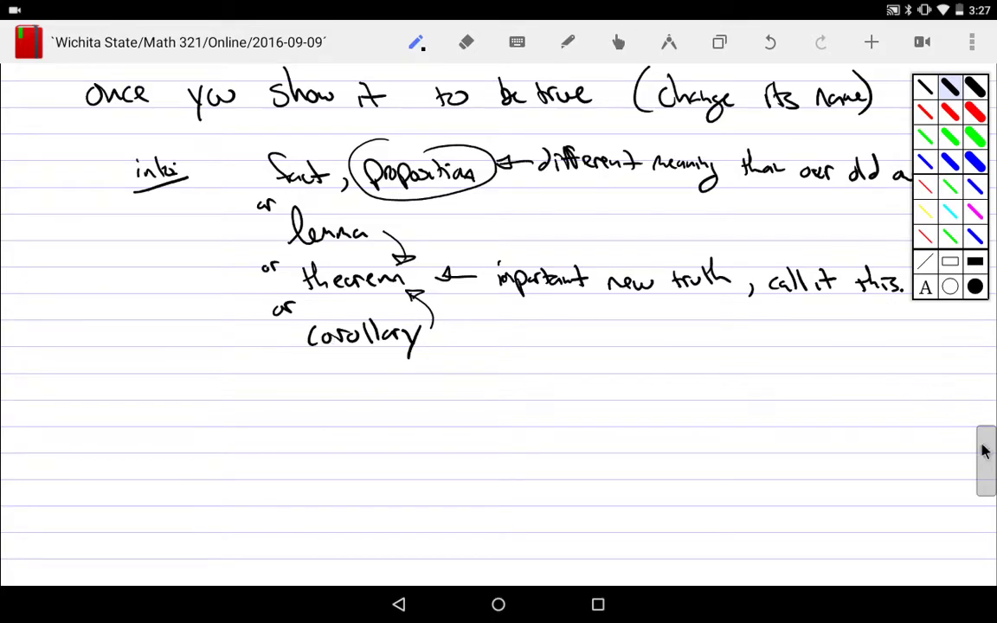
drag(984, 451, 984, 365)
scroll(984, 365, up, 15)
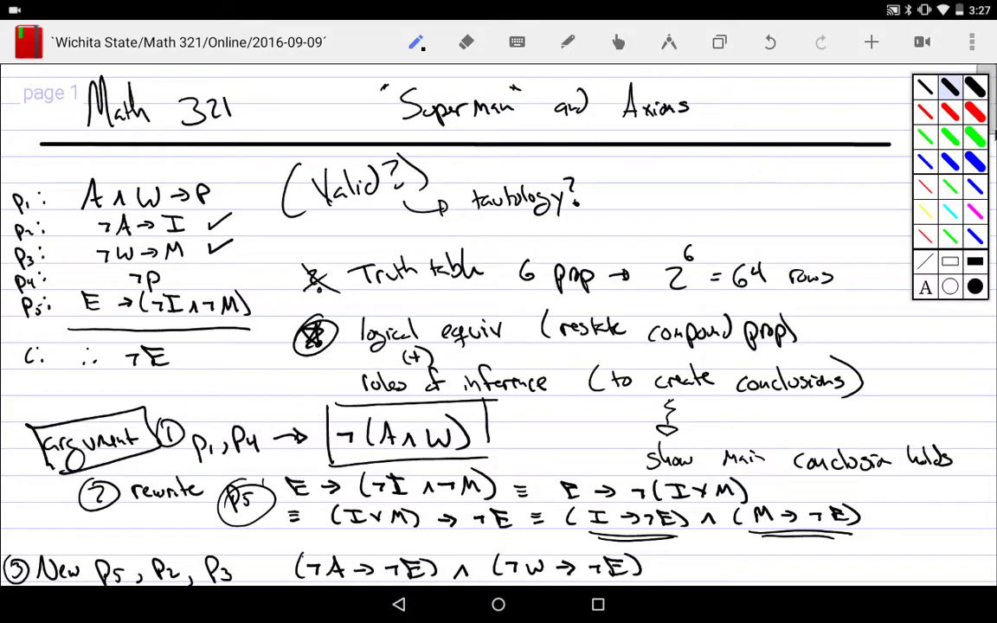
drag(990, 122, 982, 476)
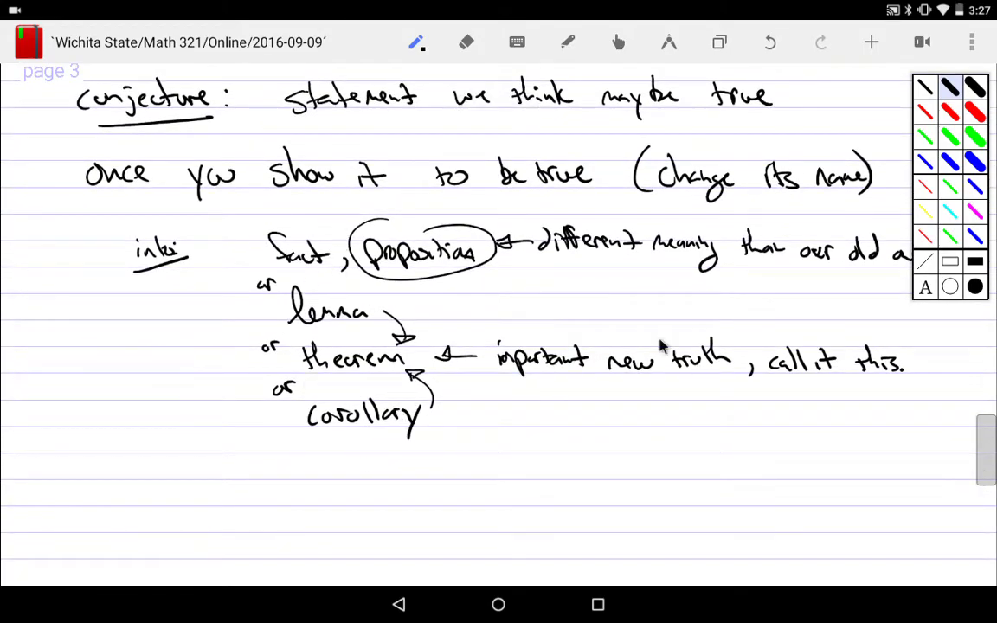
click(924, 259)
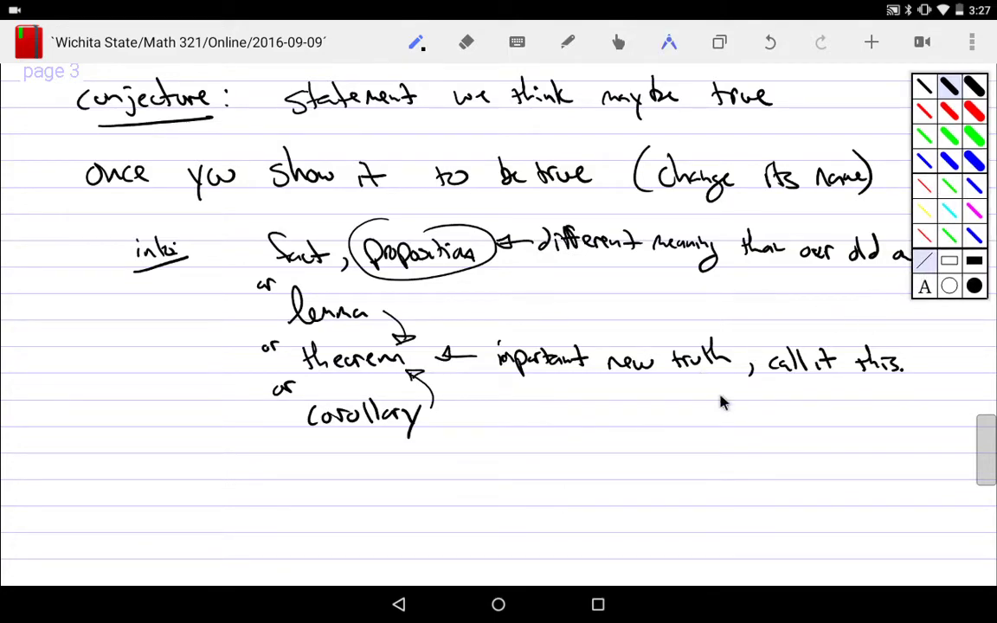
Rule a line across page 3 and write a boxed 'types of conjectures' heading below it.
mouse_move(27, 464)
mouse_down()
mouse_move(944, 462)
mouse_move(988, 485)
mouse_up()
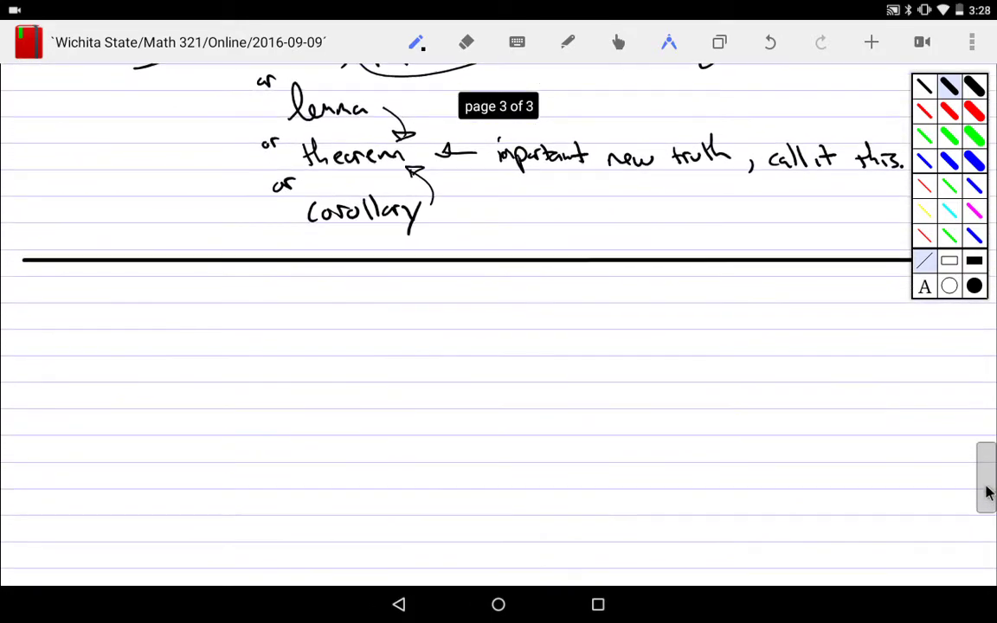
scroll(988, 491, up, 5)
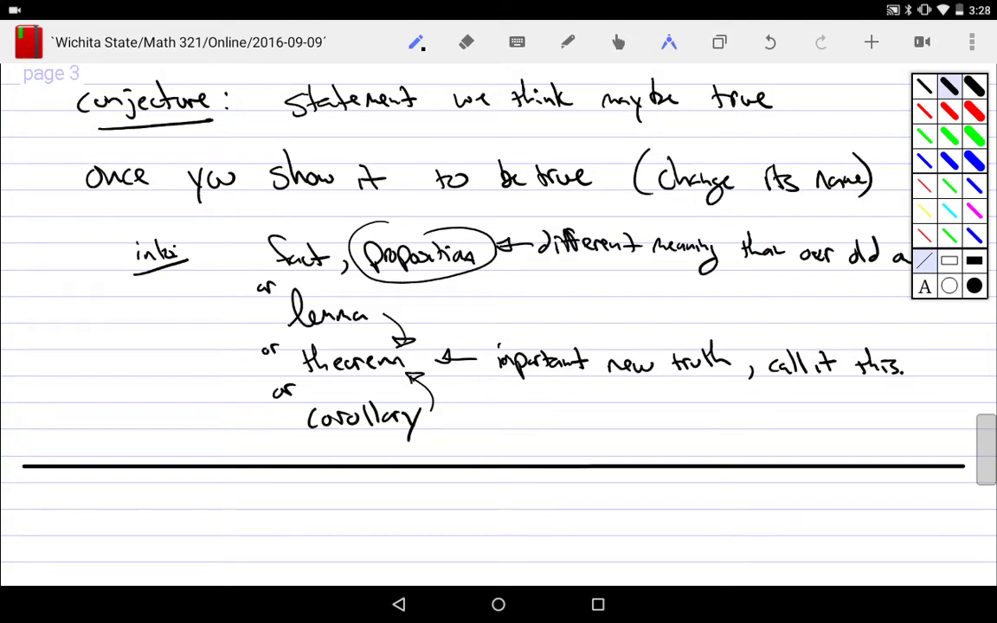
scroll(960, 408, up, 5)
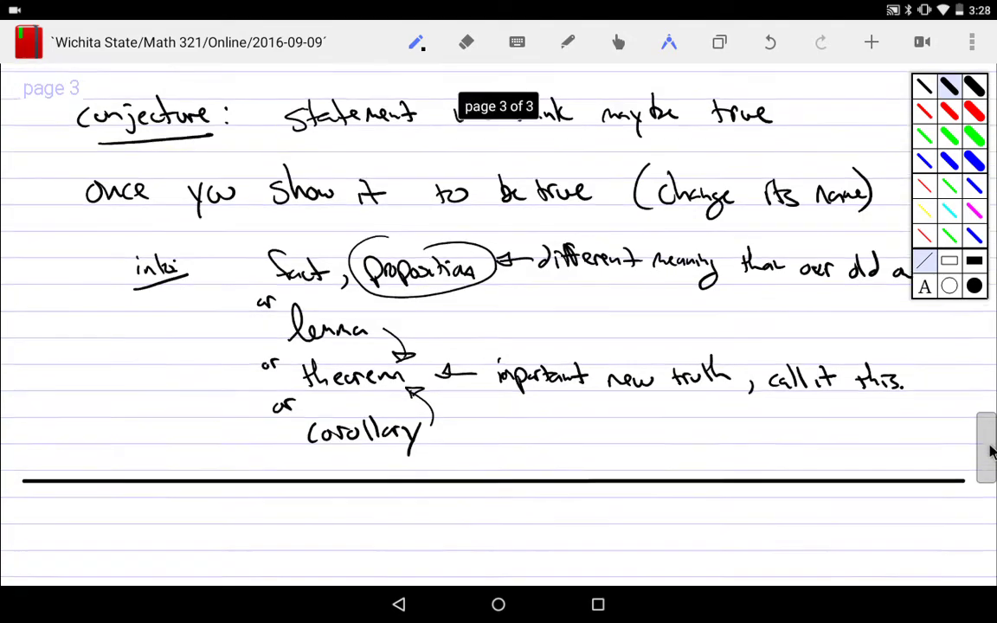
scroll(960, 409, down, 10)
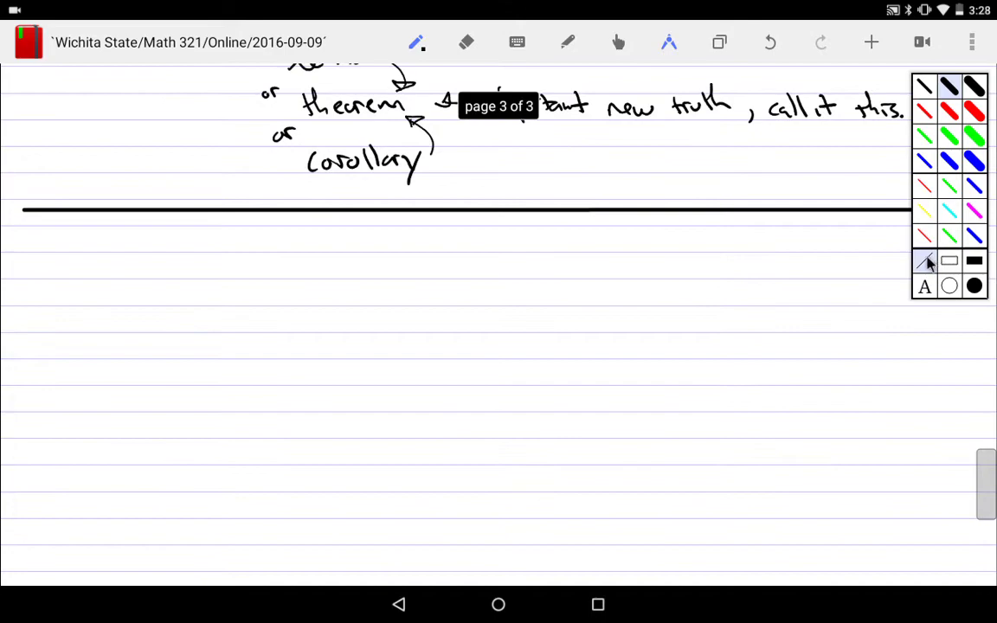
mouse_move(62, 257)
mouse_down()
mouse_move(100, 266)
mouse_move(110, 257)
mouse_move(174, 268)
mouse_move(188, 260)
mouse_move(232, 272)
mouse_move(262, 267)
mouse_move(263, 247)
mouse_move(299, 269)
mouse_up()
mouse_move(38, 236)
mouse_down()
mouse_move(33, 245)
mouse_move(218, 222)
mouse_move(80, 326)
mouse_up()
Write the first example '#1: square → triangle (implication'.
mouse_move(130, 350)
mouse_down()
mouse_move(163, 324)
mouse_move(122, 388)
mouse_up()
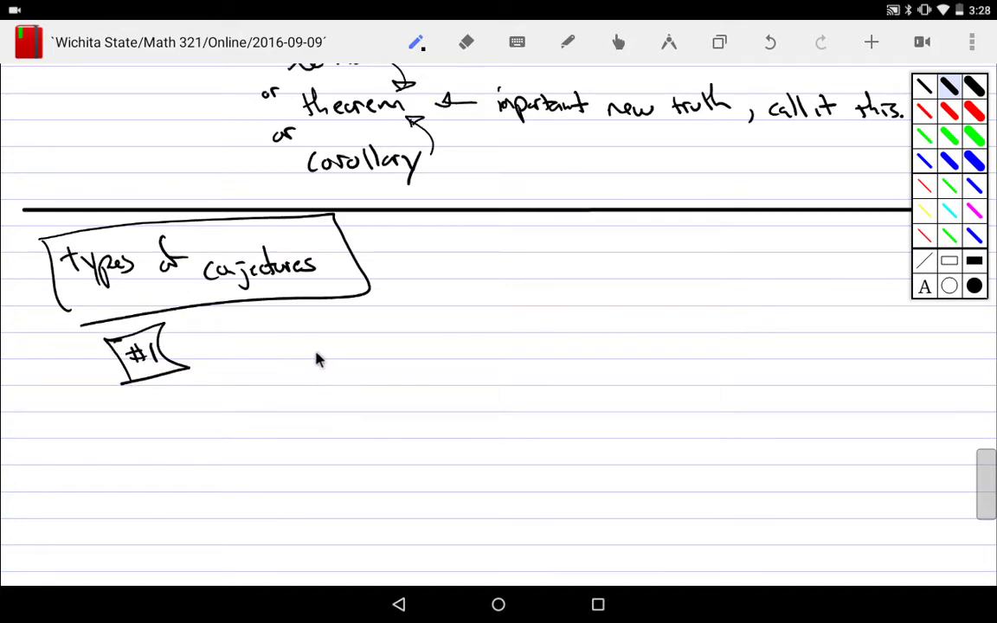
mouse_move(313, 327)
mouse_down()
mouse_move(314, 357)
mouse_move(314, 328)
mouse_up()
mouse_move(376, 344)
mouse_down()
mouse_move(396, 343)
mouse_move(401, 354)
mouse_up()
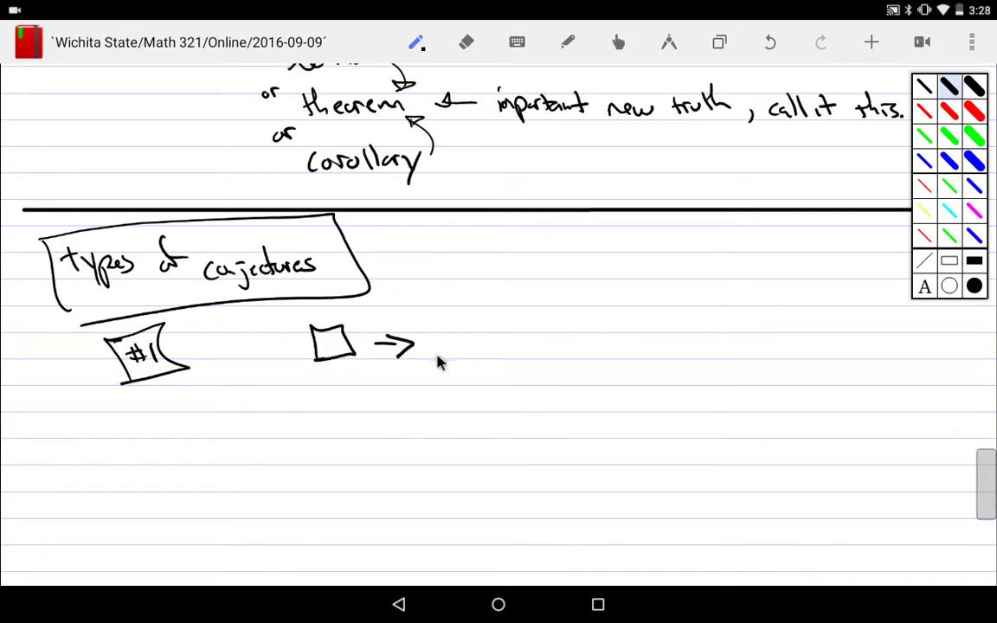
scroll(988, 499, down, 2)
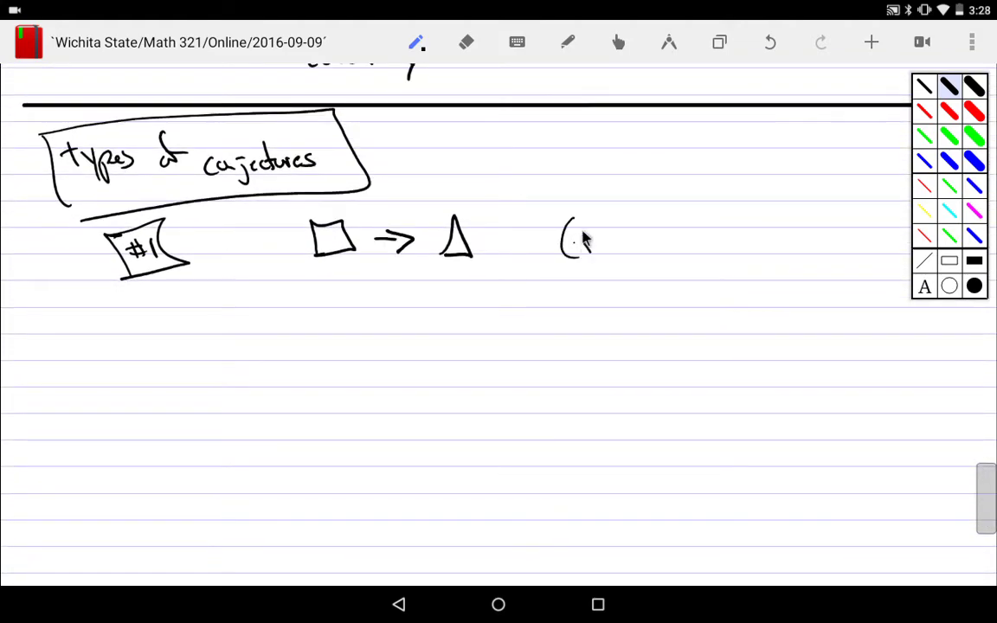
mouse_move(584, 241)
mouse_down()
mouse_move(612, 249)
mouse_move(626, 231)
mouse_move(655, 241)
mouse_move(665, 230)
mouse_move(695, 243)
mouse_up()
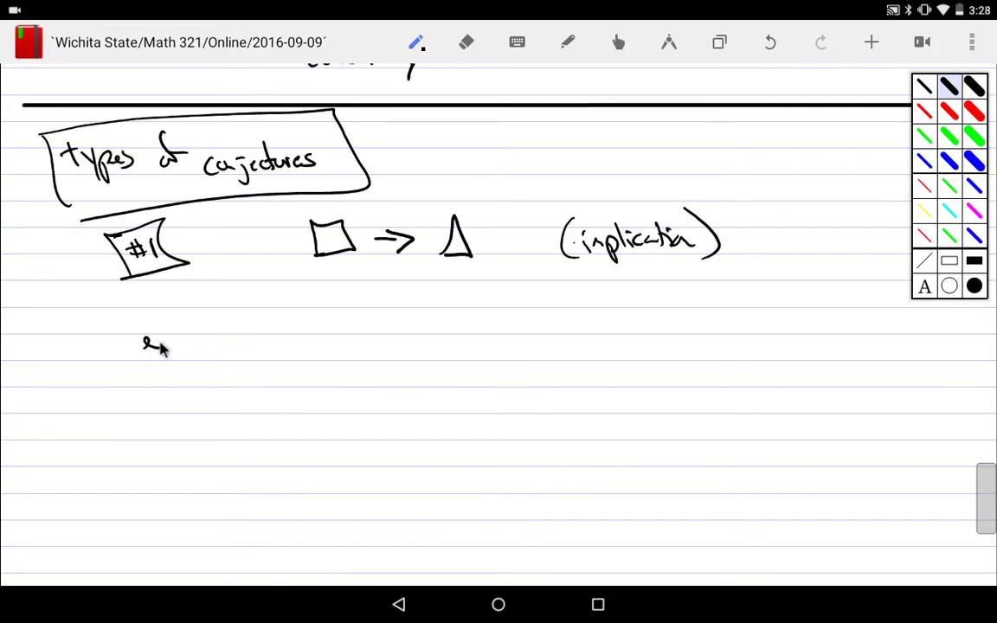
Handwrite 'ex: if n₁ and n₂ are odd, then n₁ + n₂ is even'.
mouse_move(160, 349)
mouse_down()
mouse_move(140, 356)
mouse_move(190, 368)
mouse_up()
drag(271, 312, 282, 337)
drag(342, 354, 365, 359)
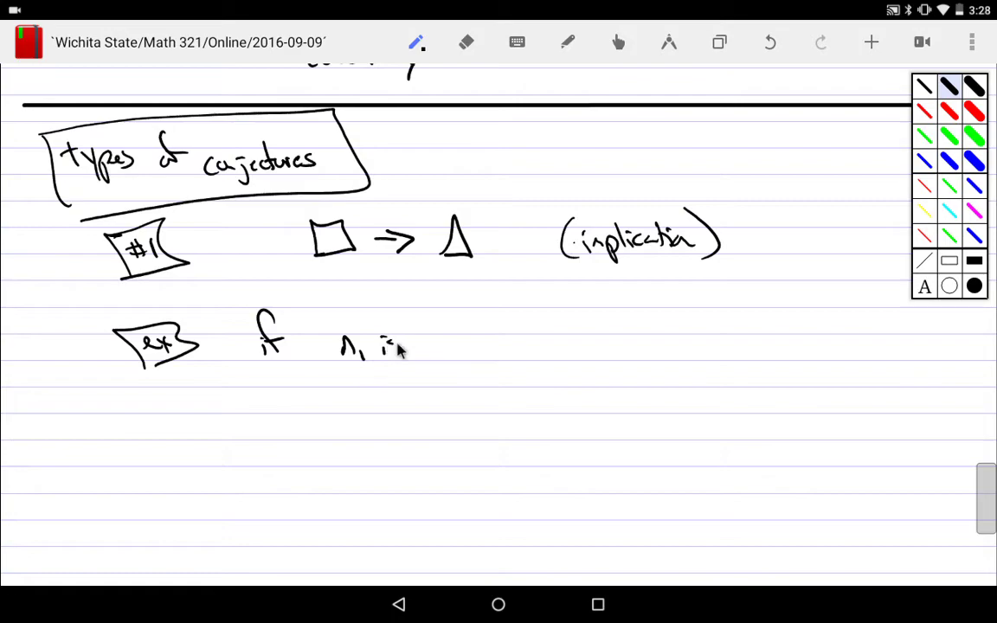
drag(437, 352, 462, 350)
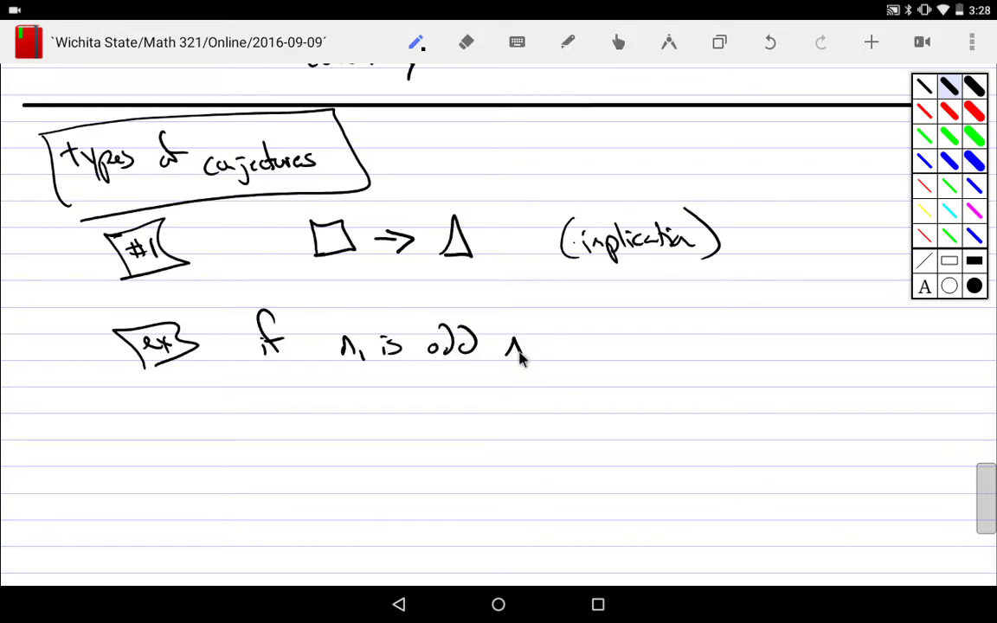
mouse_move(579, 345)
mouse_down()
mouse_move(592, 353)
mouse_move(689, 335)
mouse_up()
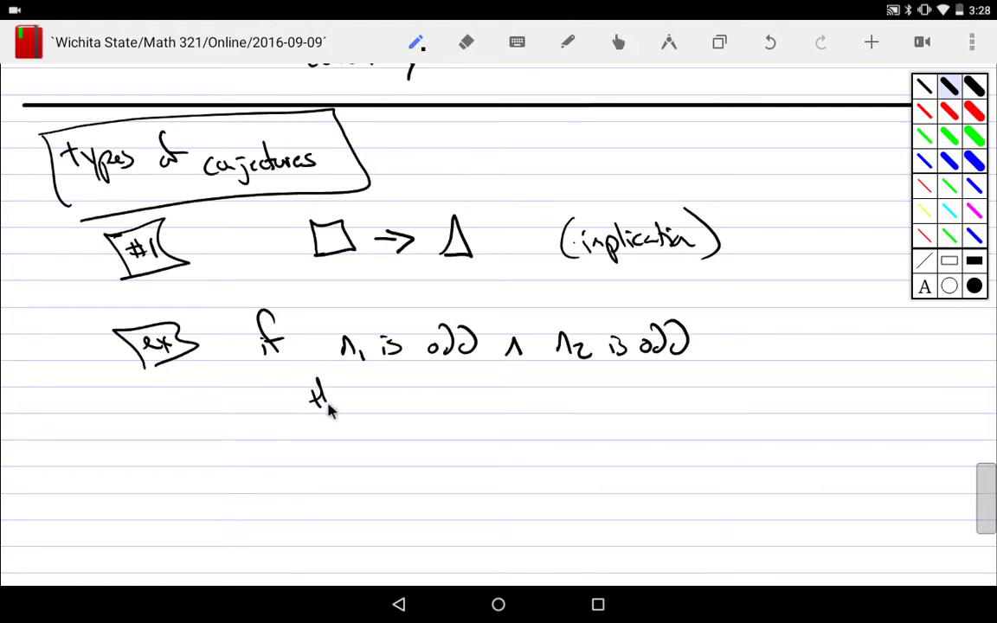
mouse_move(425, 409)
mouse_down()
mouse_move(507, 397)
mouse_move(492, 406)
mouse_move(503, 410)
mouse_move(543, 394)
mouse_move(645, 405)
mouse_up()
drag(647, 397, 659, 407)
Draw a box around the example and label it 'conjecture' to its right.
drag(222, 297, 258, 443)
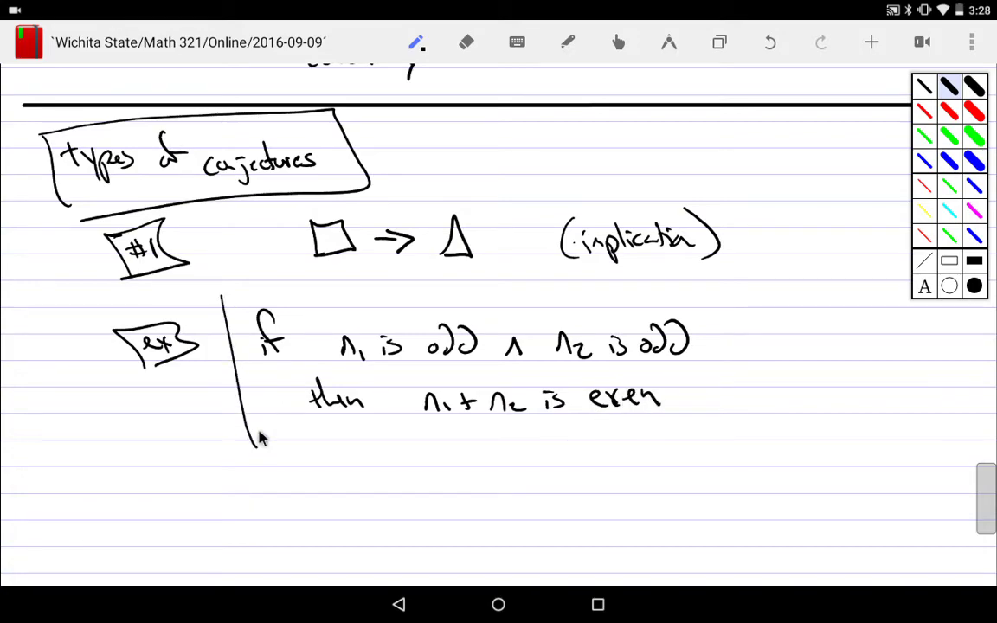
mouse_move(253, 296)
mouse_down()
mouse_move(319, 295)
mouse_move(739, 397)
mouse_move(279, 449)
mouse_up()
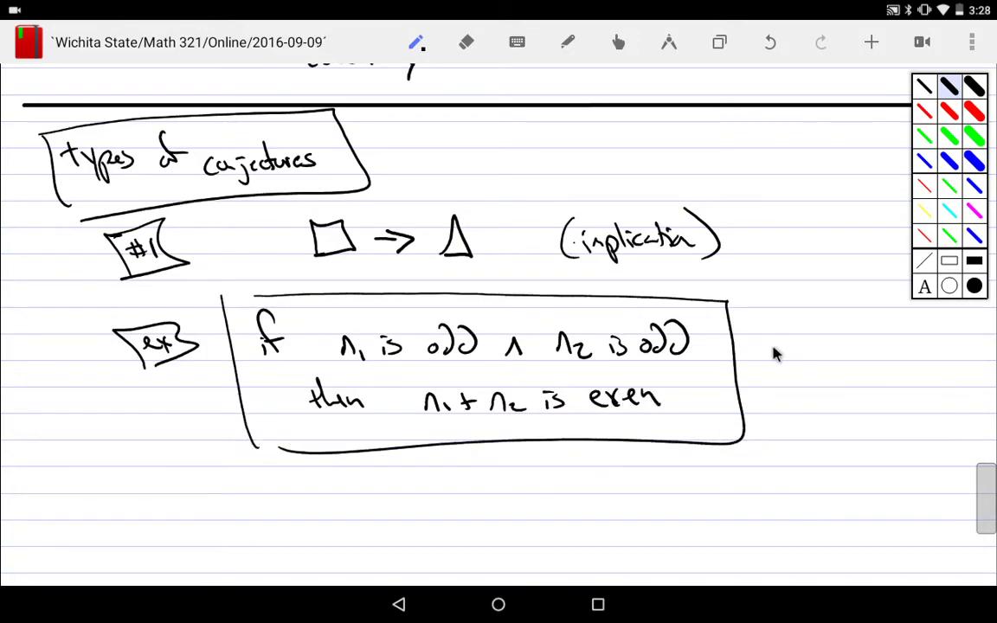
drag(777, 353, 869, 353)
drag(984, 502, 986, 525)
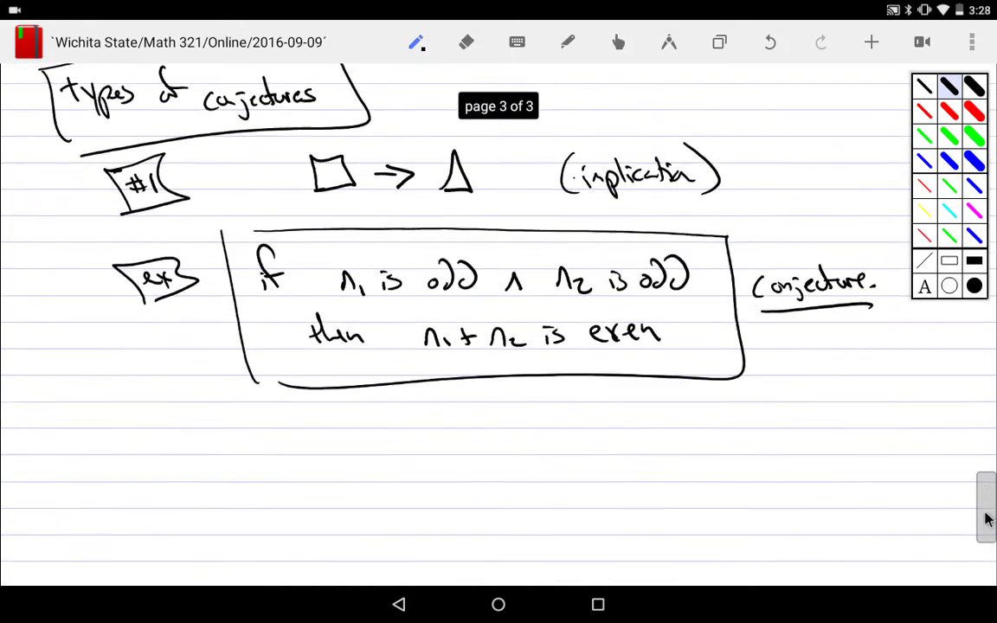
drag(149, 331, 154, 357)
mouse_move(153, 349)
mouse_down()
mouse_move(182, 346)
mouse_move(223, 372)
mouse_move(251, 350)
mouse_move(514, 361)
mouse_move(525, 351)
mouse_move(592, 352)
mouse_move(707, 362)
mouse_move(783, 347)
mouse_move(809, 355)
mouse_move(907, 345)
mouse_move(936, 375)
mouse_up()
Put quotation marks and an underline on 'fact', and underline 'prove'.
drag(874, 326, 876, 335)
drag(937, 327, 945, 337)
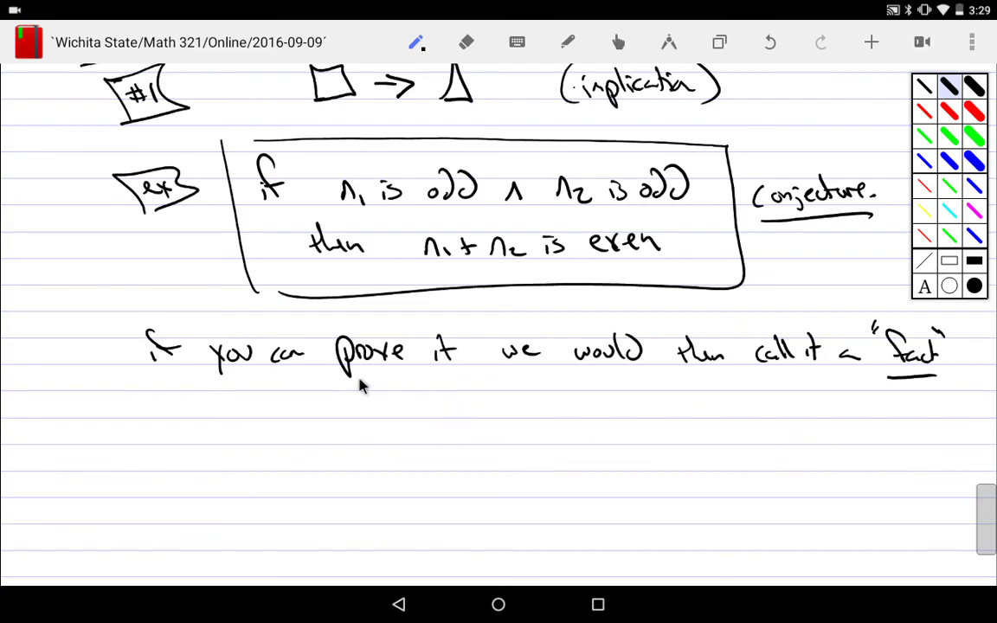
mouse_move(337, 375)
mouse_down()
mouse_move(397, 383)
mouse_move(405, 400)
mouse_up()
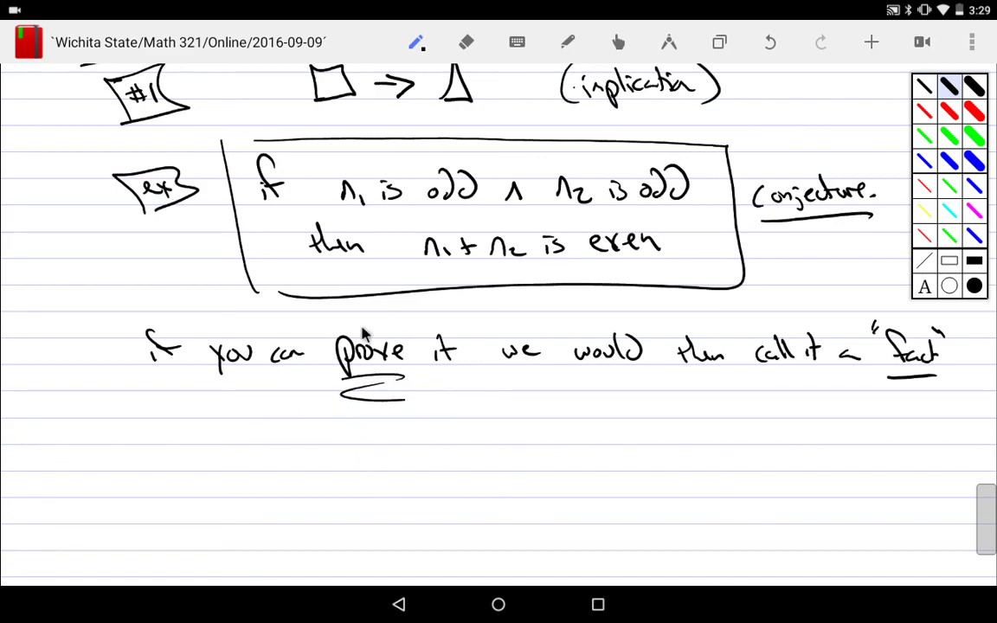